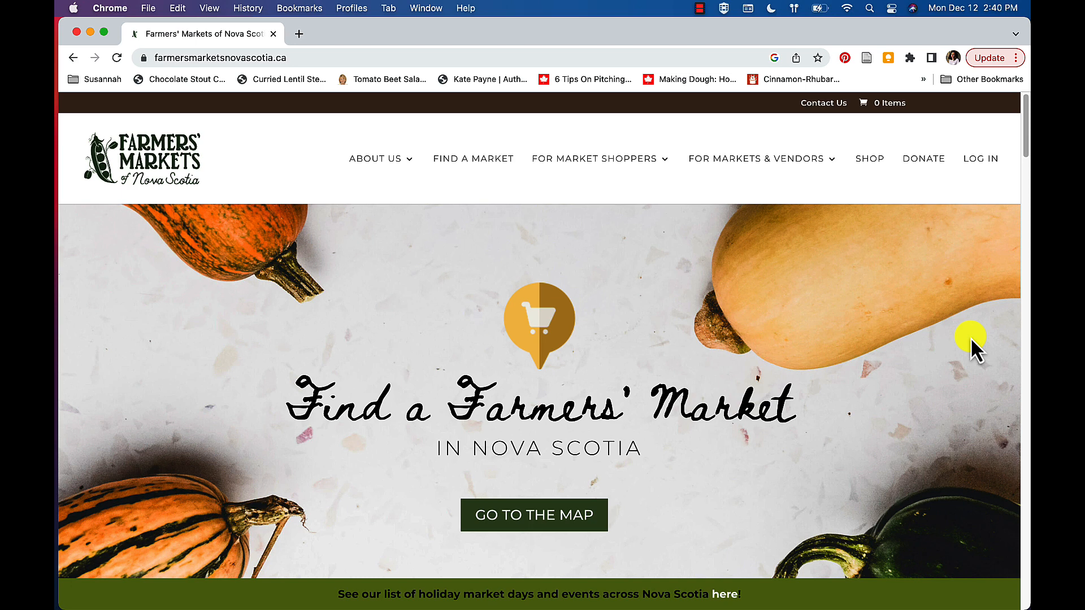
Step: Save the Farmers' Markets of Nova Scotia web page to the Test folder and switch to Zotero to check it
left_click(867, 58)
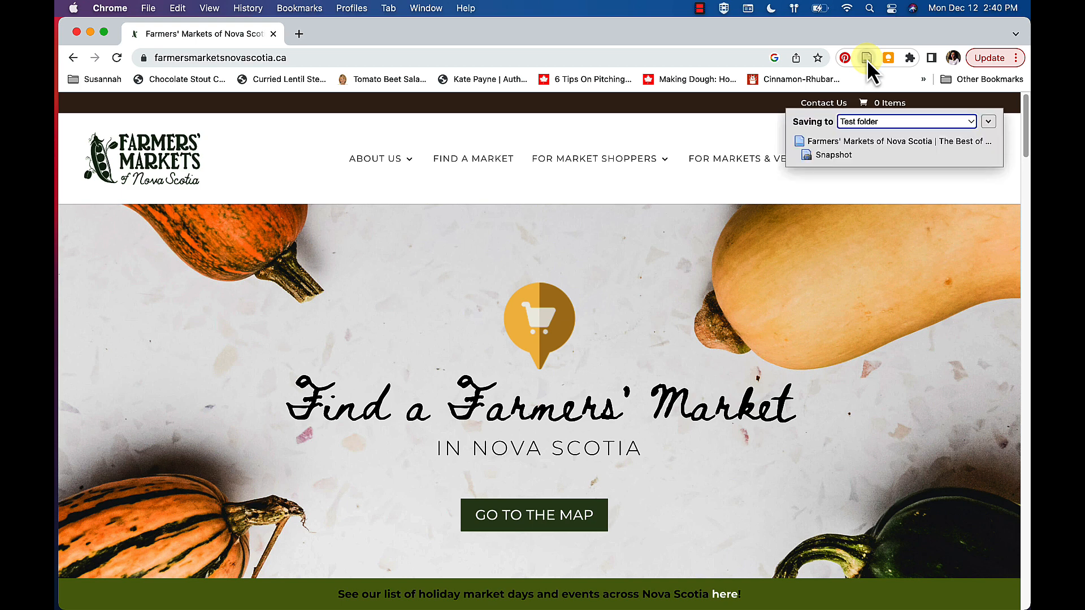
left_click(971, 121)
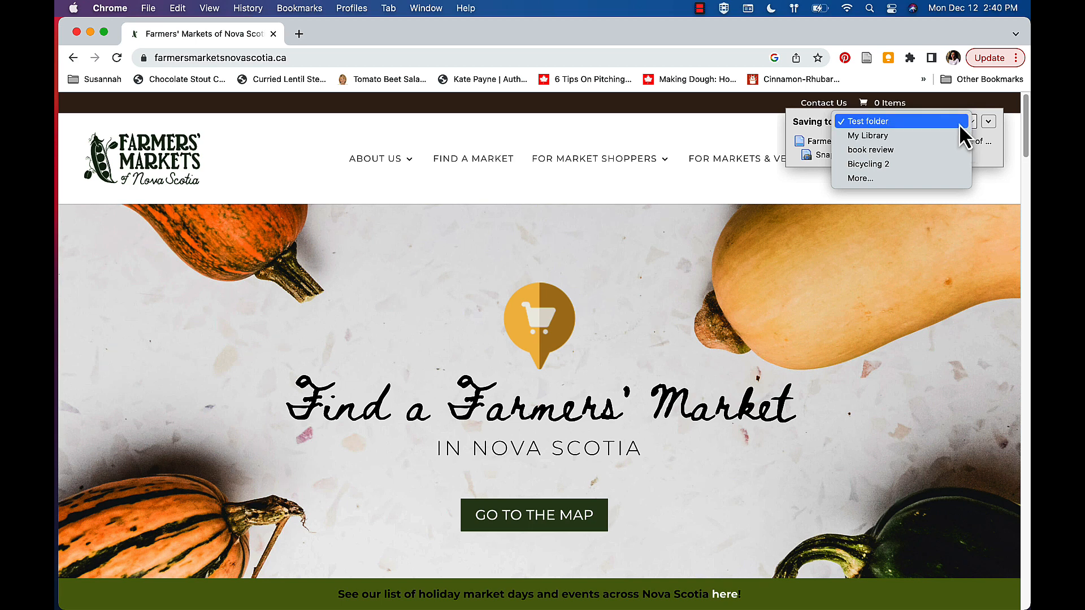
left_click(959, 134)
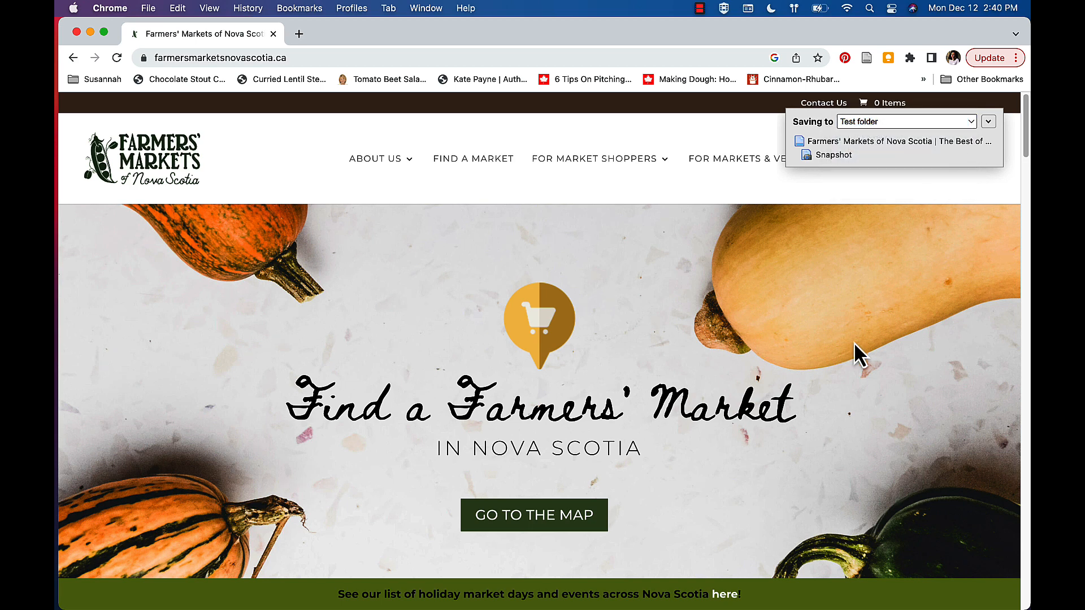
mouse_move(734, 605)
left_click(833, 597)
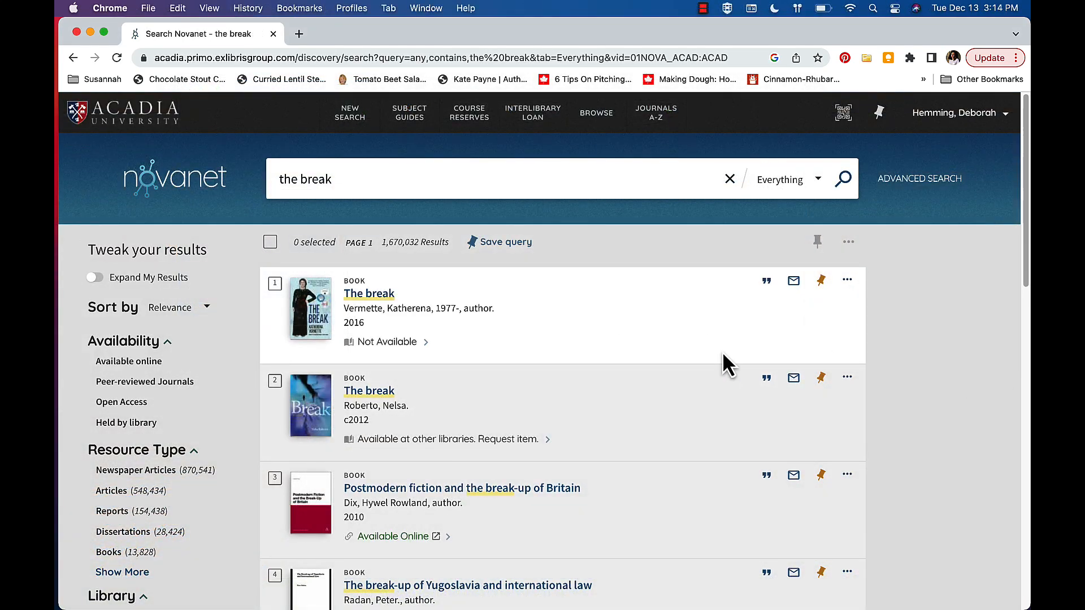
Step: Open the catalogue record for the 2016 book "The break", save it to the Test folder, and switch to Zotero
left_click(376, 299)
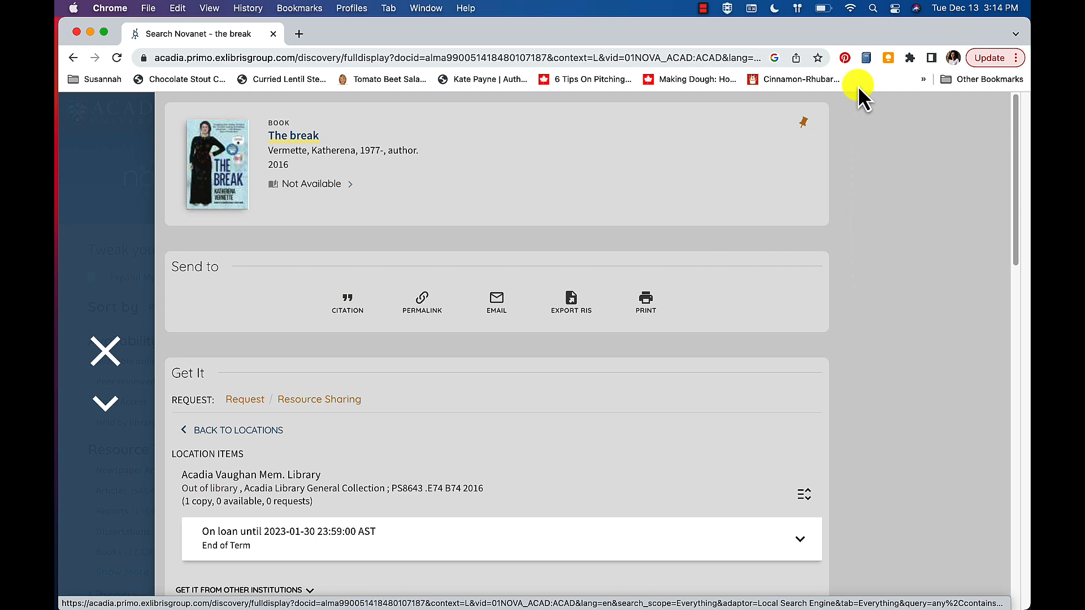
left_click(866, 61)
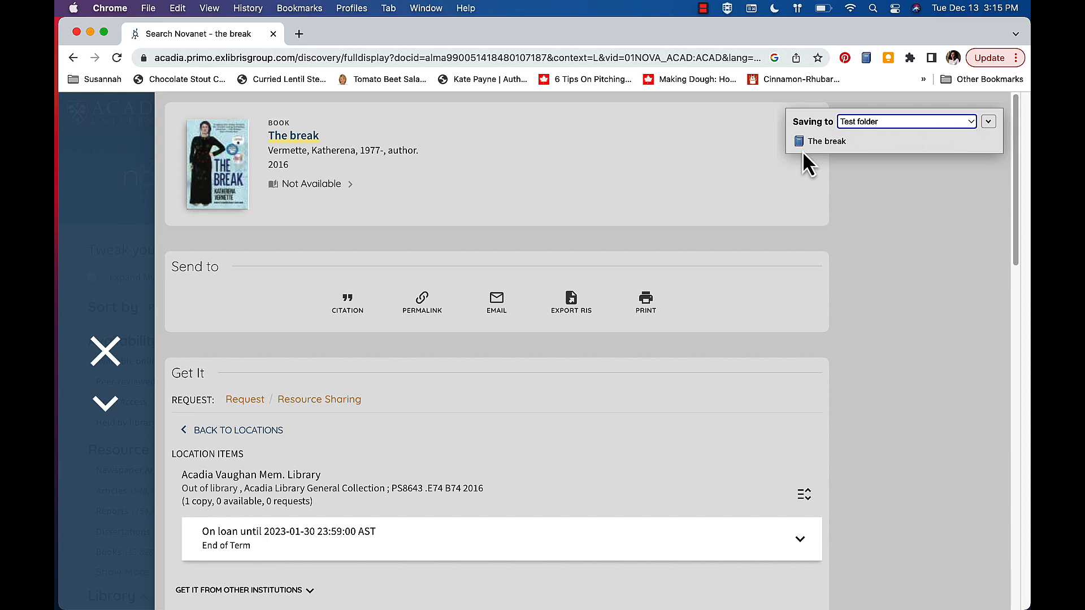
mouse_move(802, 584)
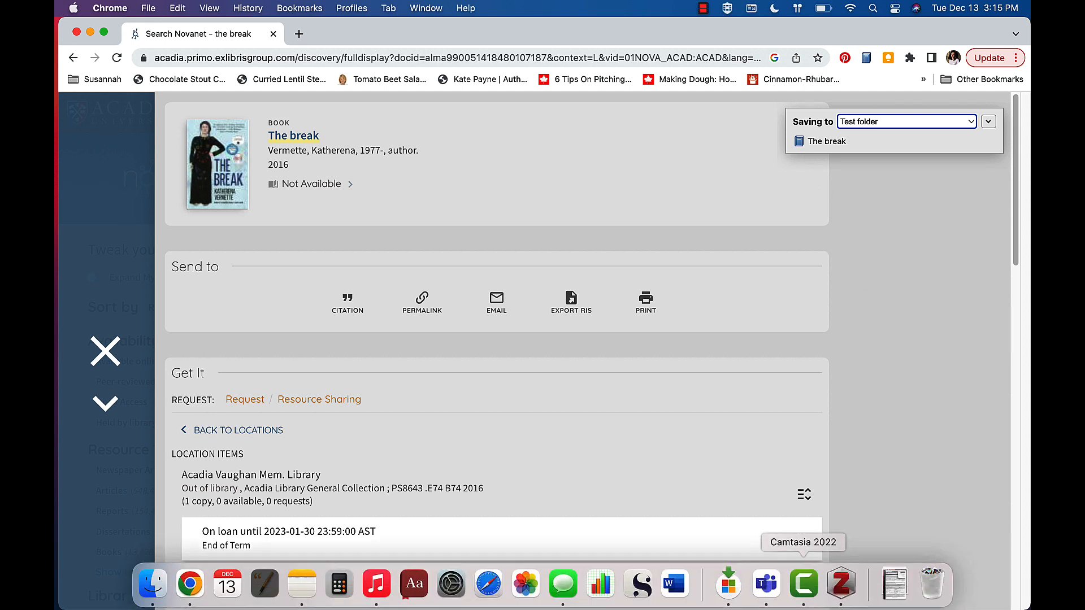
left_click(841, 584)
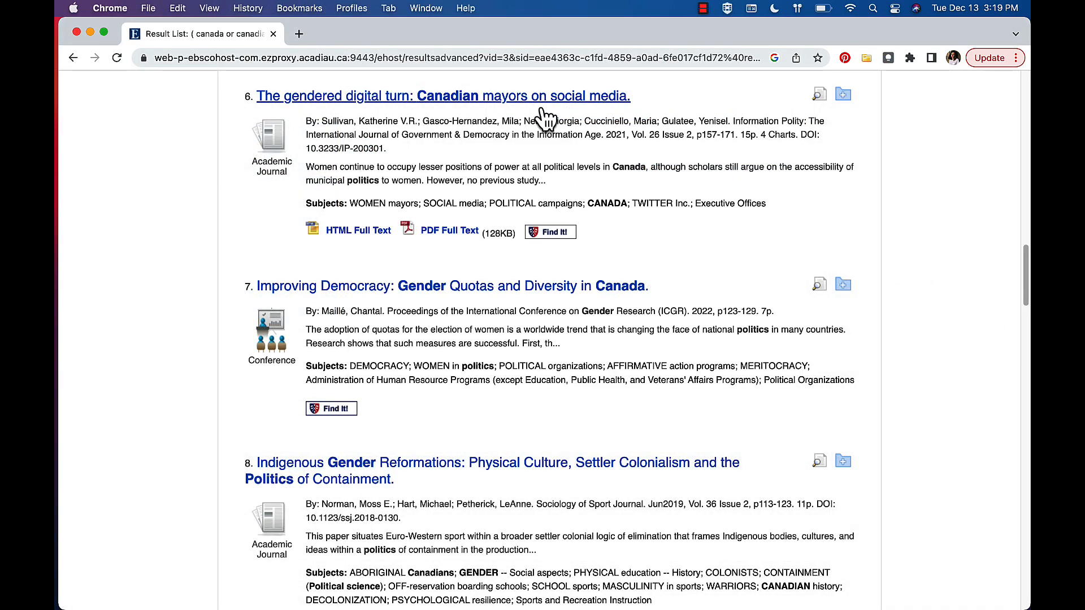
Step: Save the article "The gendered digital turn: Canadian mayors on social media" to the Test folder and view its details in Zotero
left_click(541, 108)
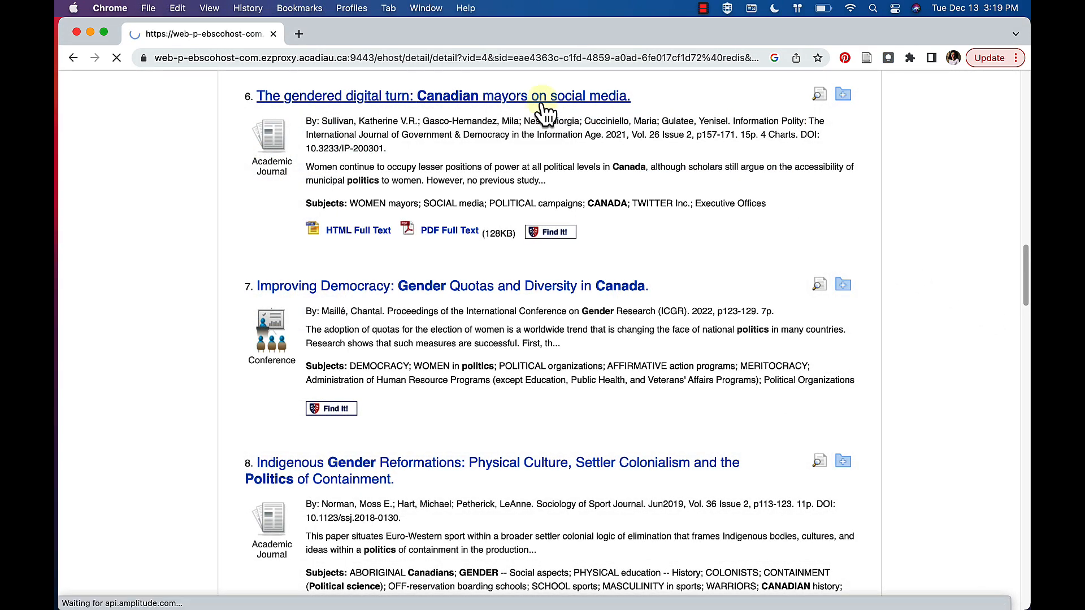
left_click(867, 63)
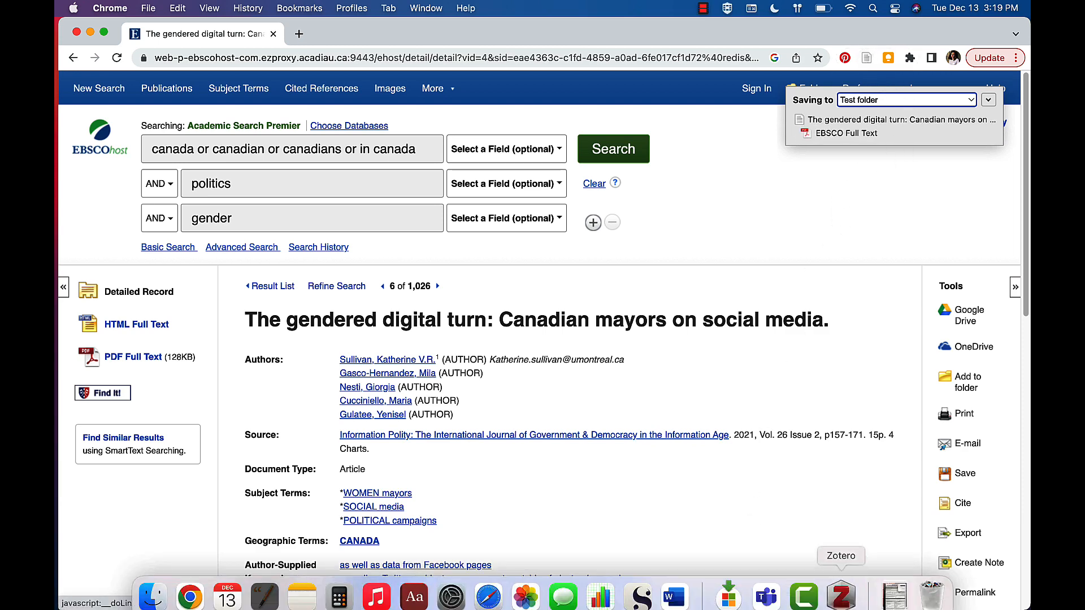
left_click(841, 596)
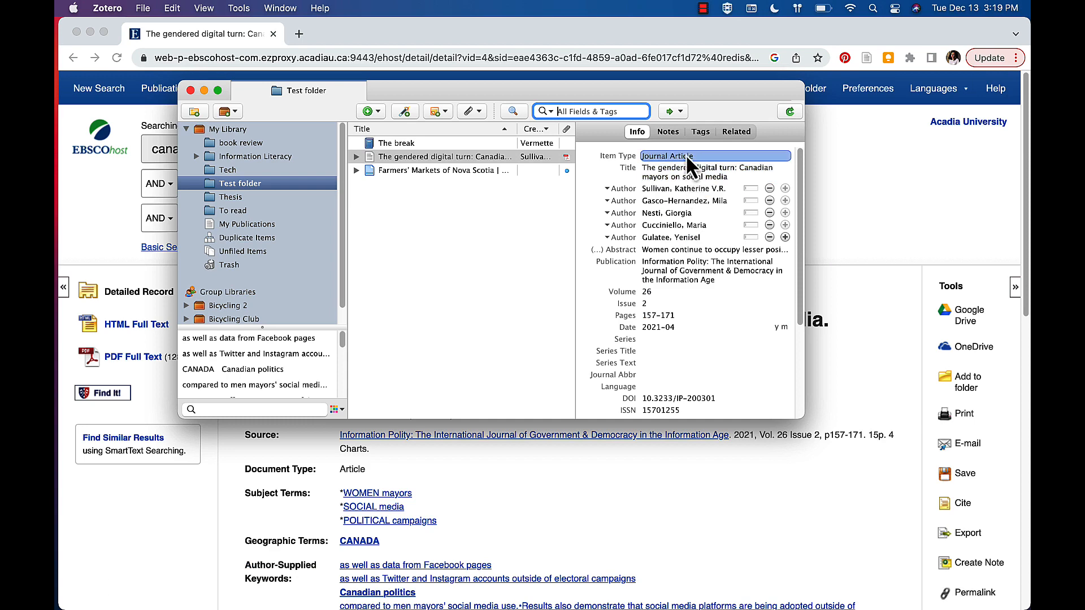
left_click(735, 178)
left_click(734, 178)
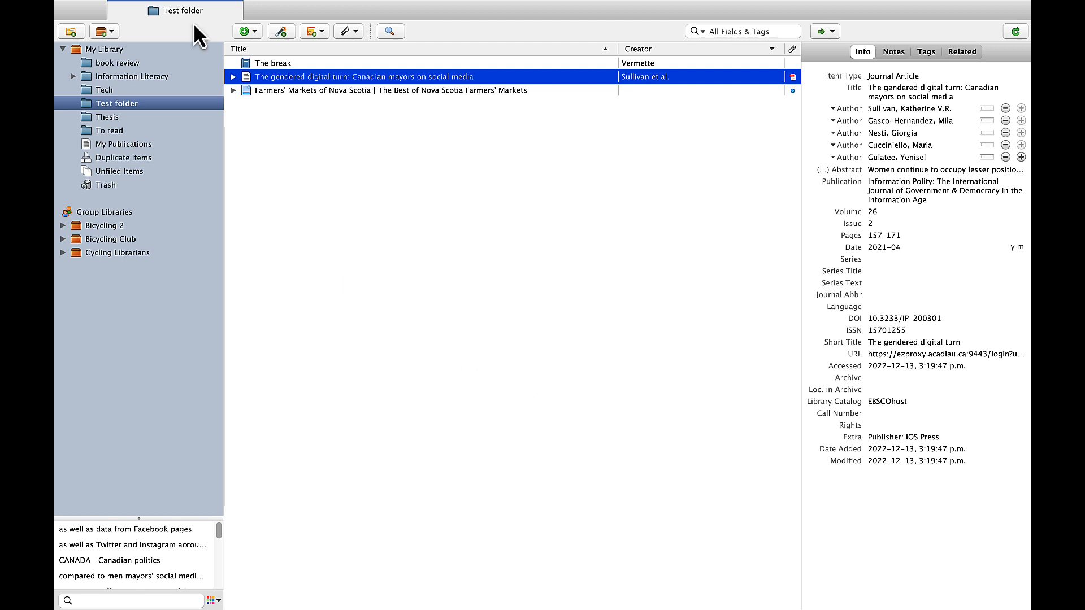
Step: Open the Zotero preferences and show the Word Processors section of the Cite settings
mouse_move(170, 4)
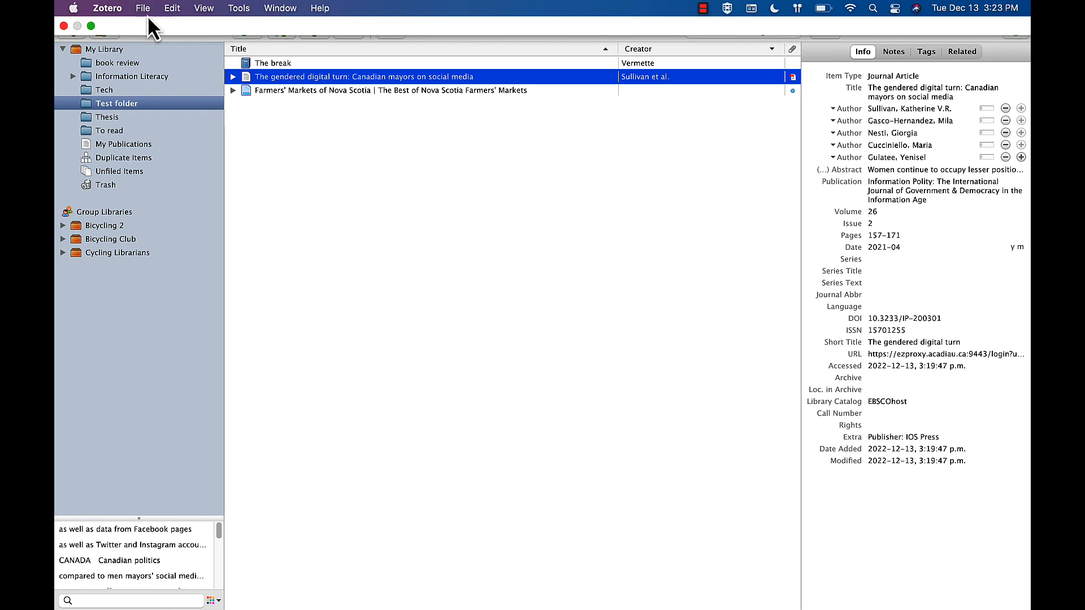
left_click(110, 9)
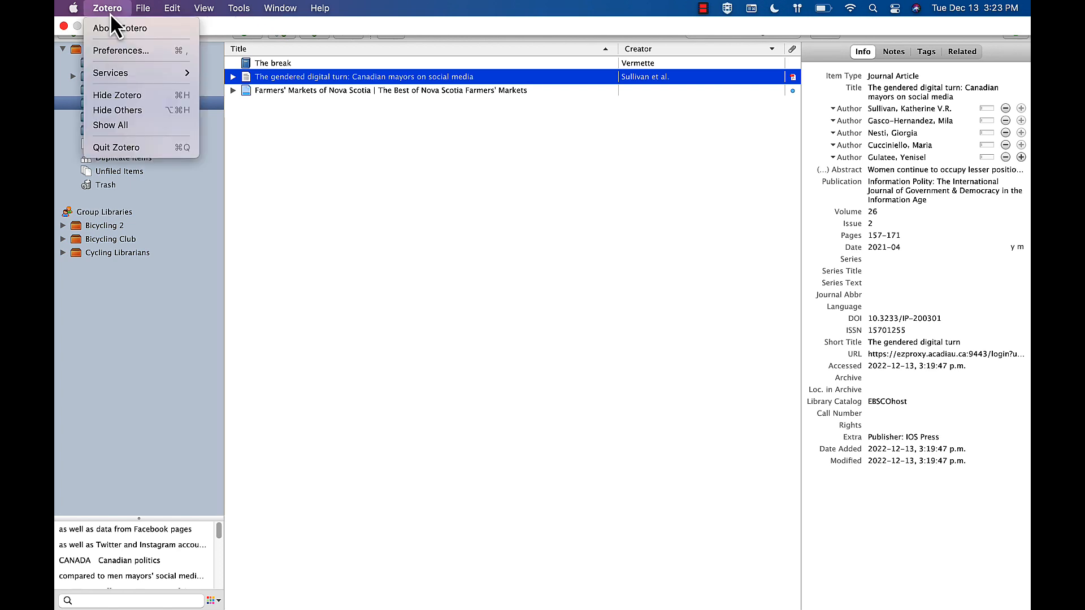
left_click(116, 52)
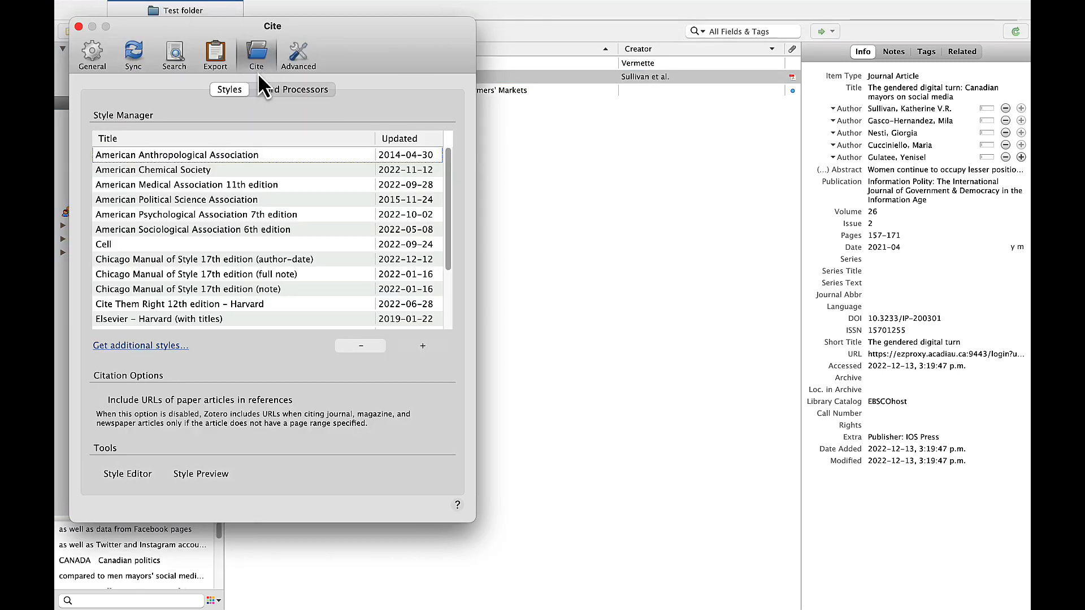
left_click(284, 91)
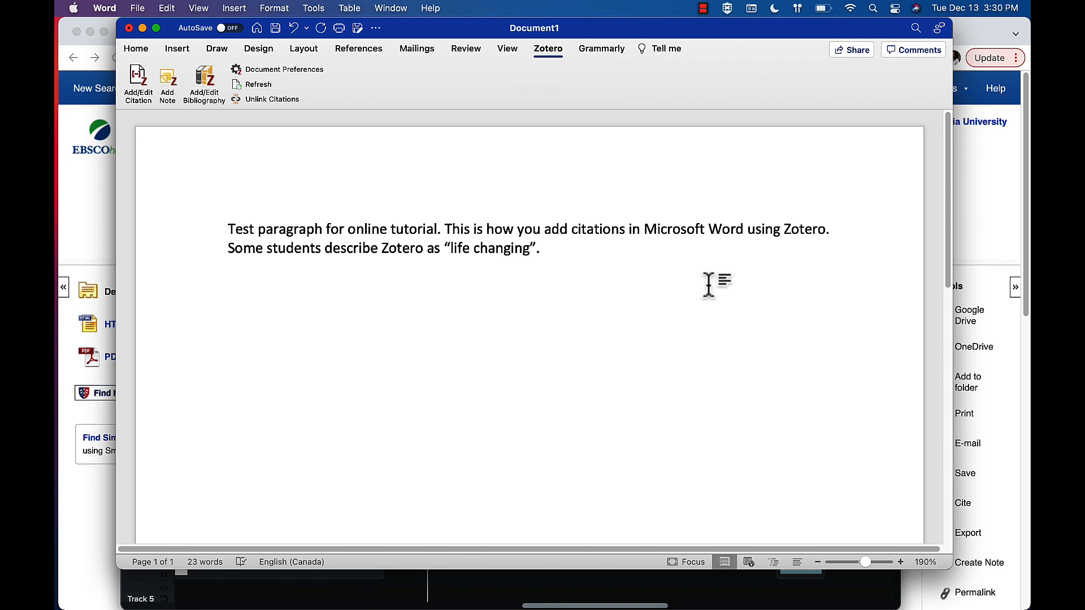
Step: In the Word document, insert a Zotero citation for "The break" directly after "life changing"
left_click(536, 249)
left_click(144, 97)
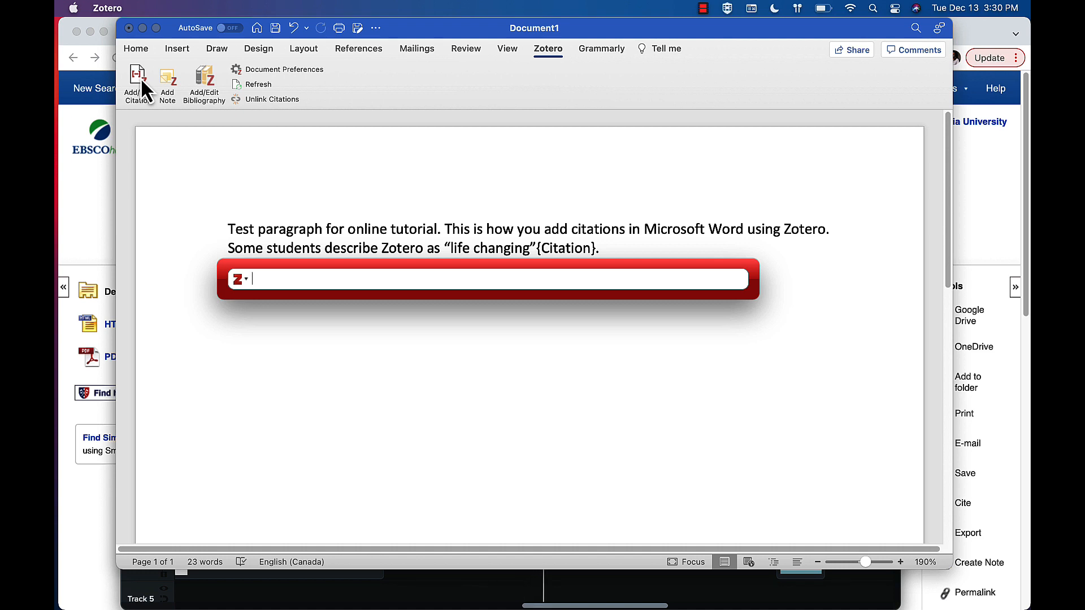
type("The break")
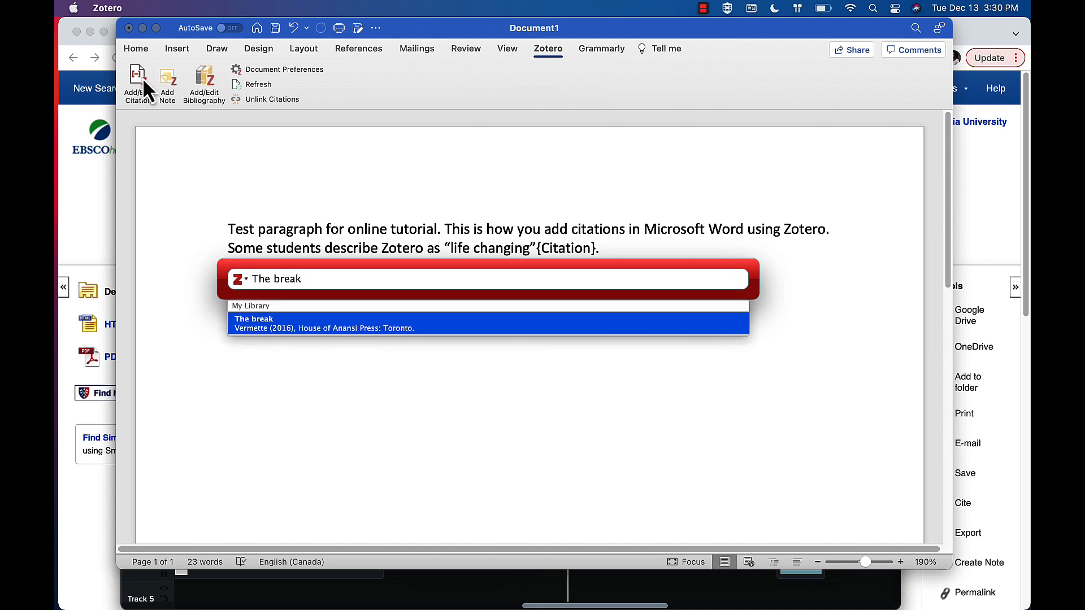
left_click(264, 324)
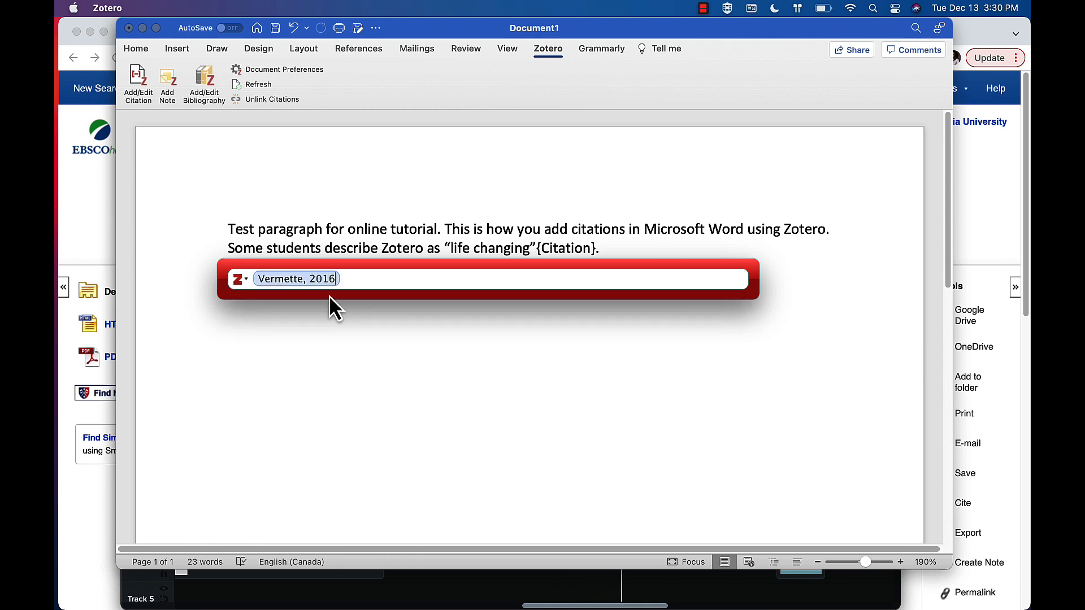
key("Return")
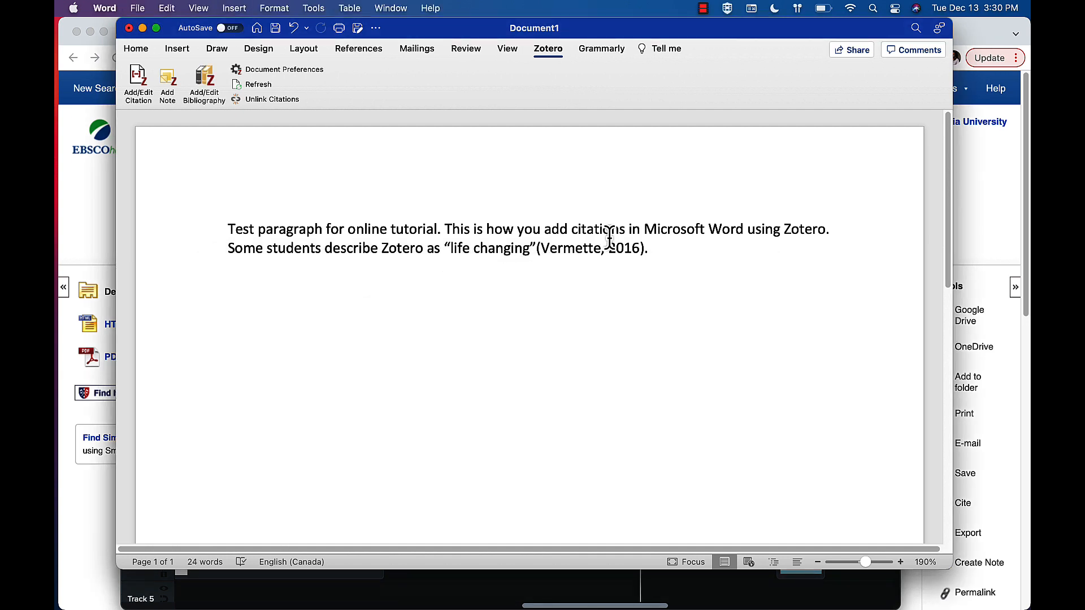
Step: Add the page reference ", p. 6" after the year inside the citation for "The break"
left_click(642, 251)
type(", p. ")
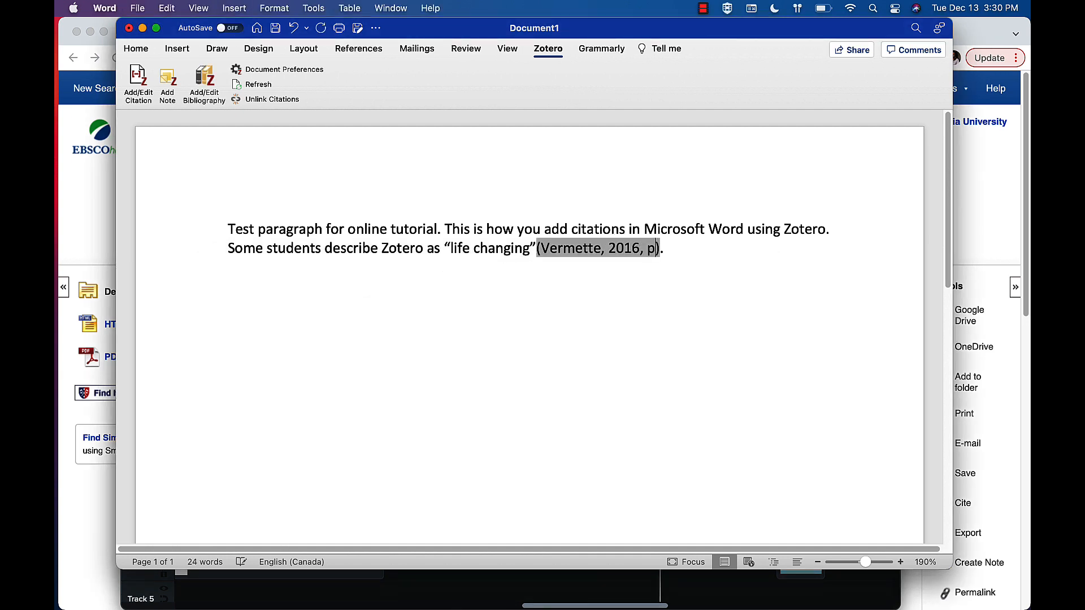
type("6")
left_click(717, 252)
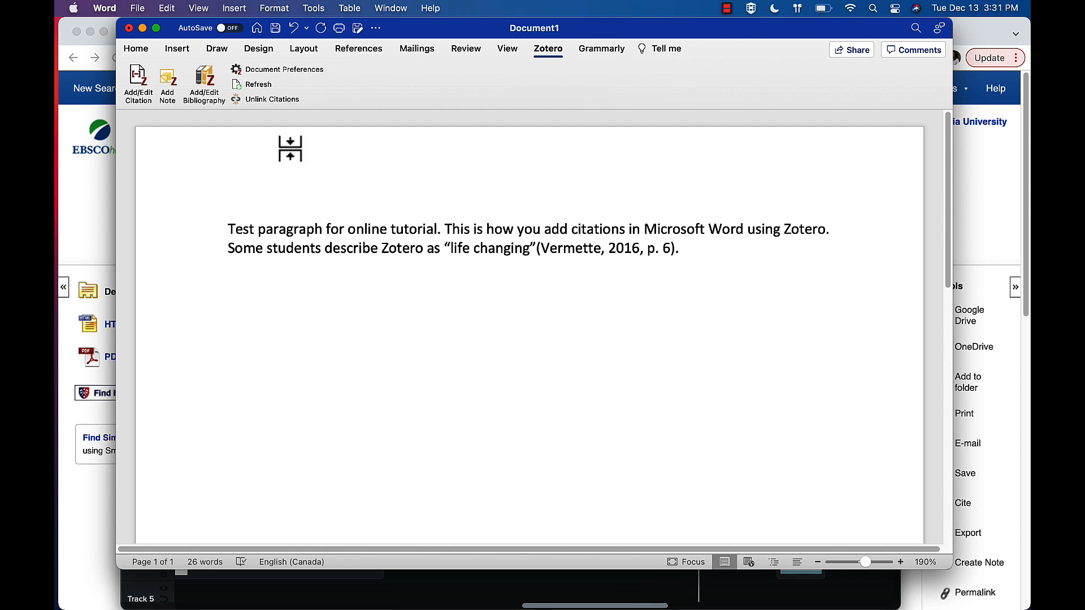
Step: Insert a Zotero citation for the Farmers' Markets of Nova Scotia web page after "online tutorial" in the first sentence
left_click(135, 80)
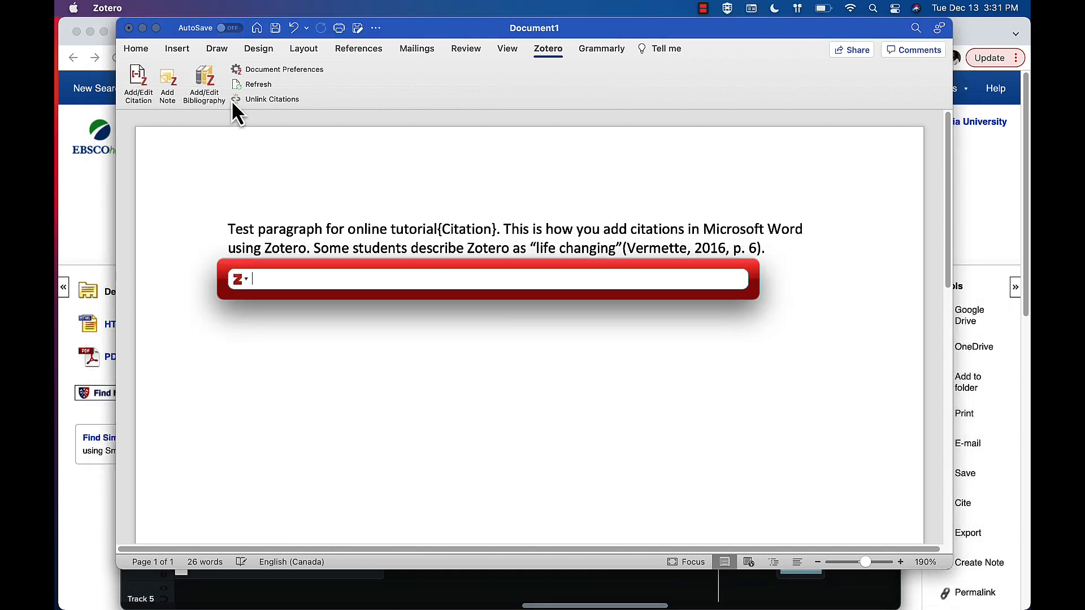
type("Farmers")
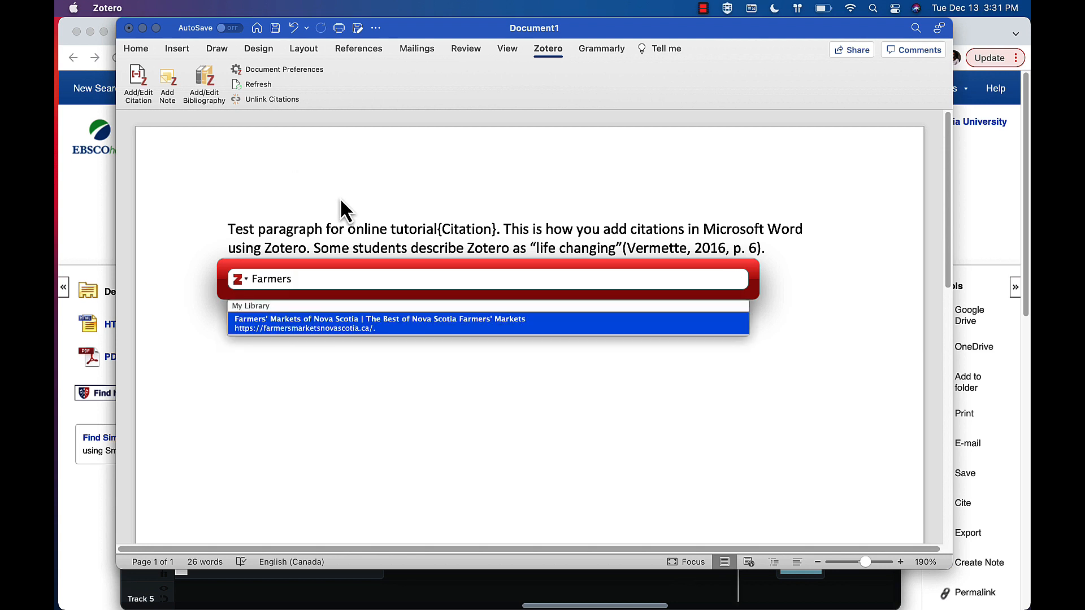
left_click(327, 326)
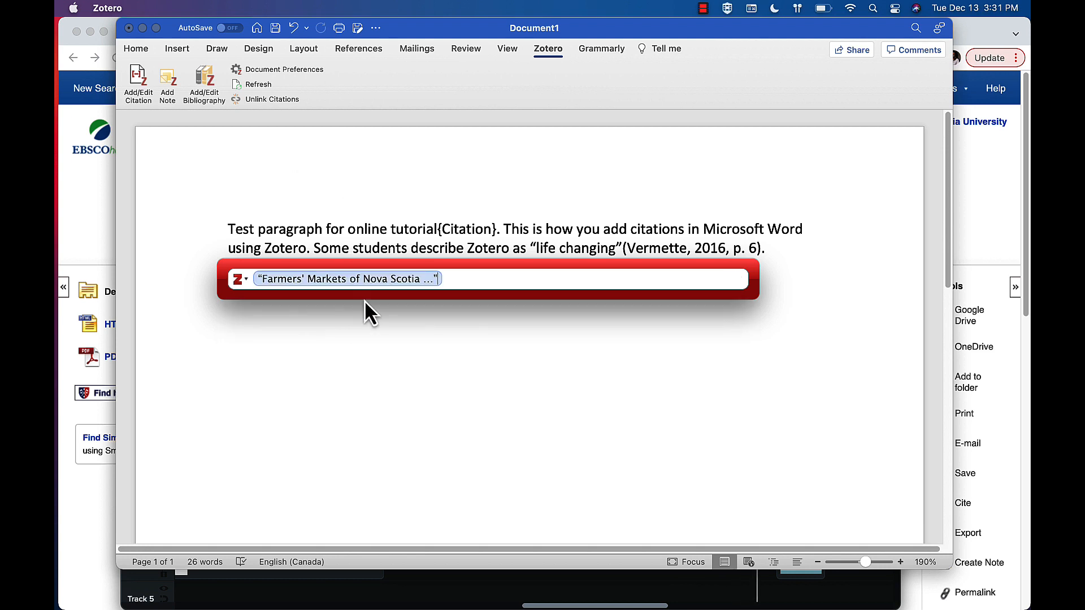
key("Return")
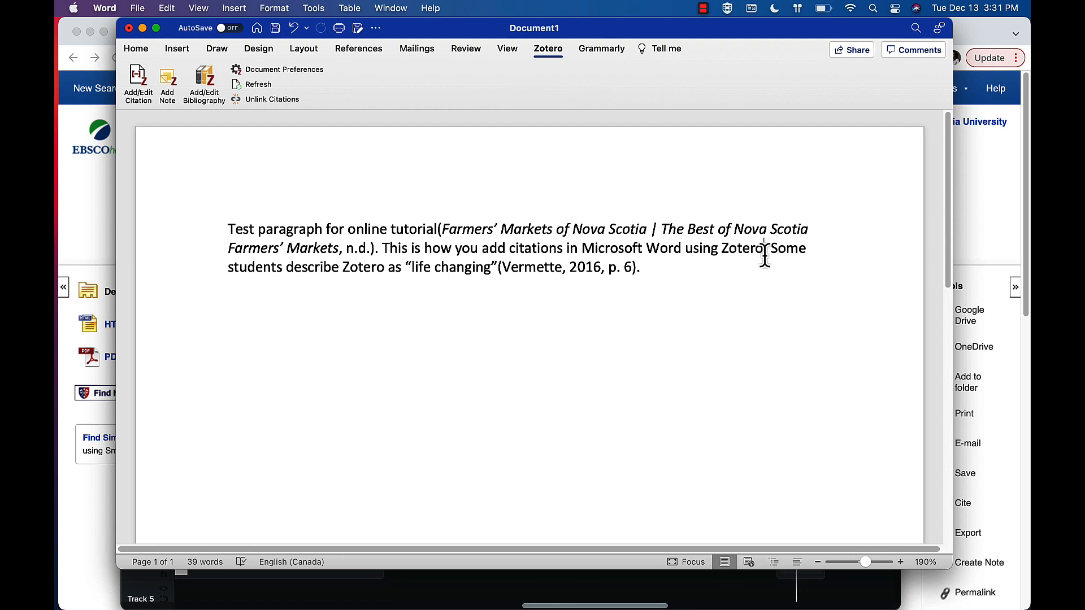
Step: Insert a Zotero citation for "The gendered digital turn: Canadian mayors on social media" after "using Zotero" in the second sentence
left_click(137, 79)
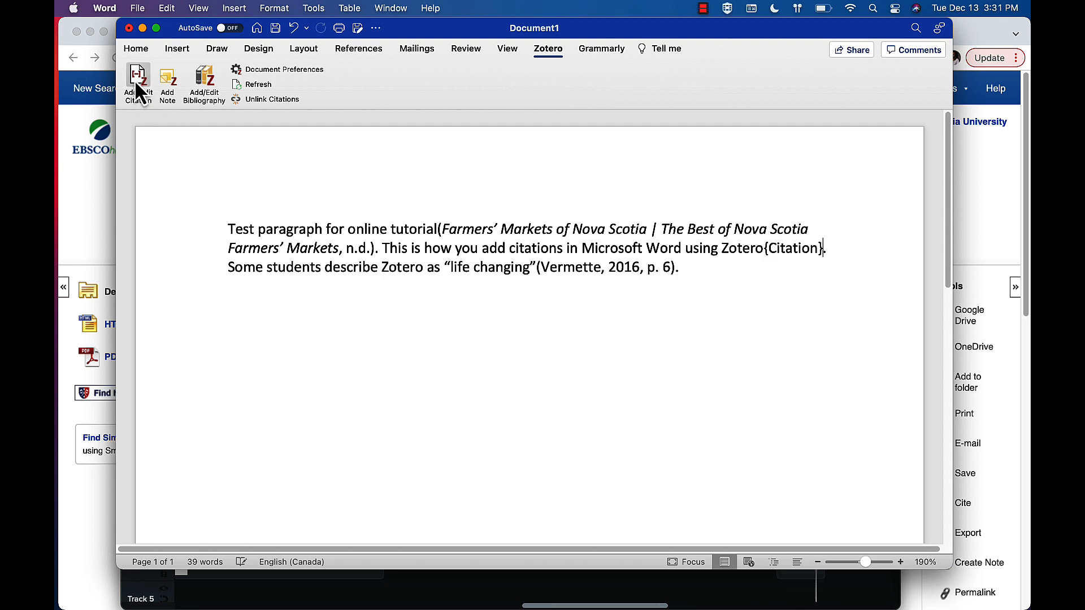
type("Gender")
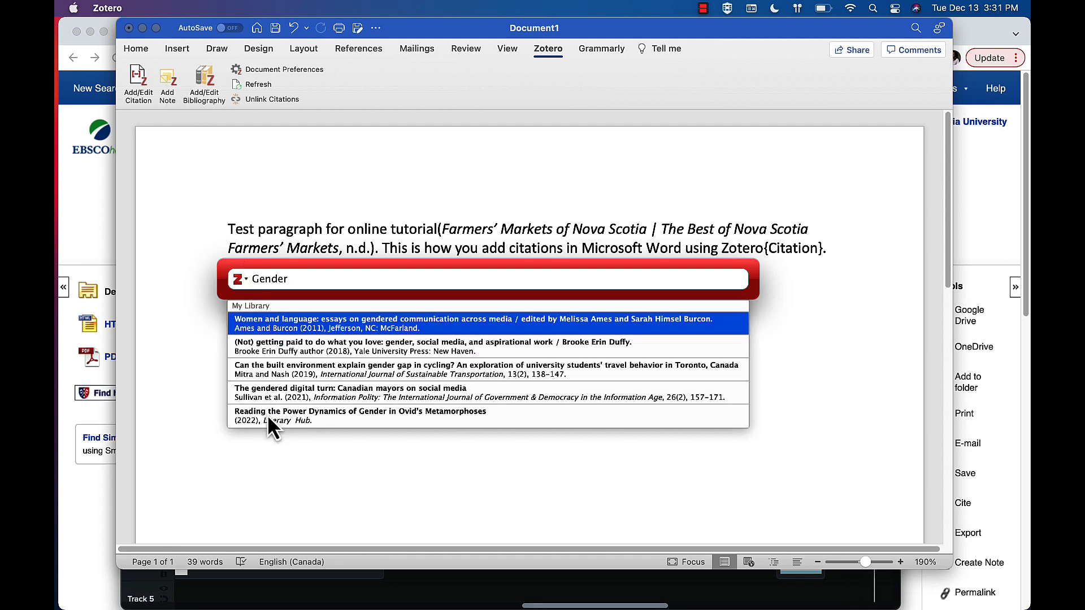
left_click(276, 390)
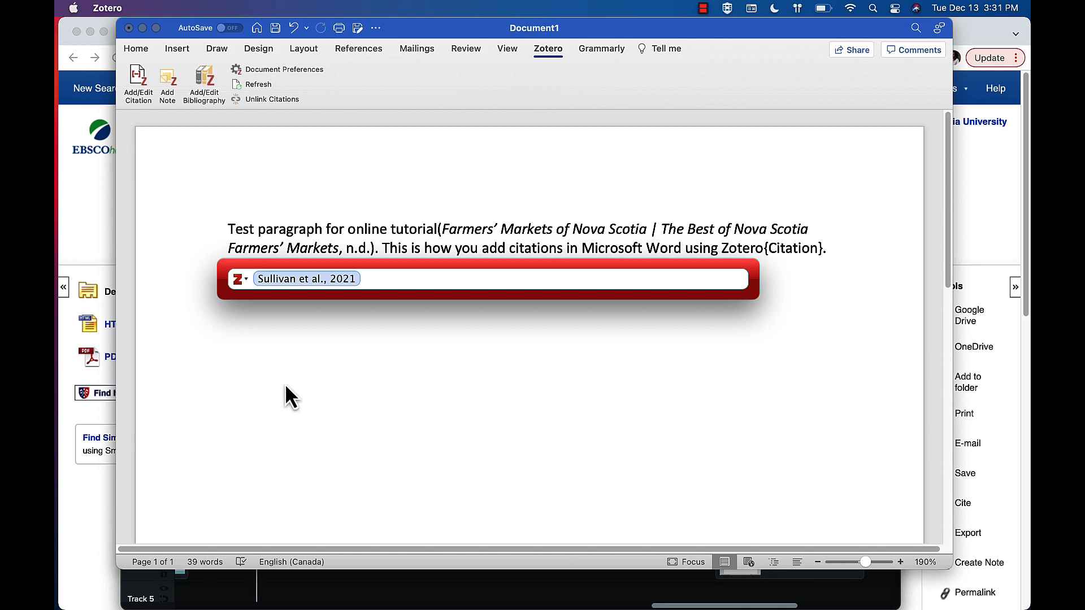
key("Return")
left_click(765, 251)
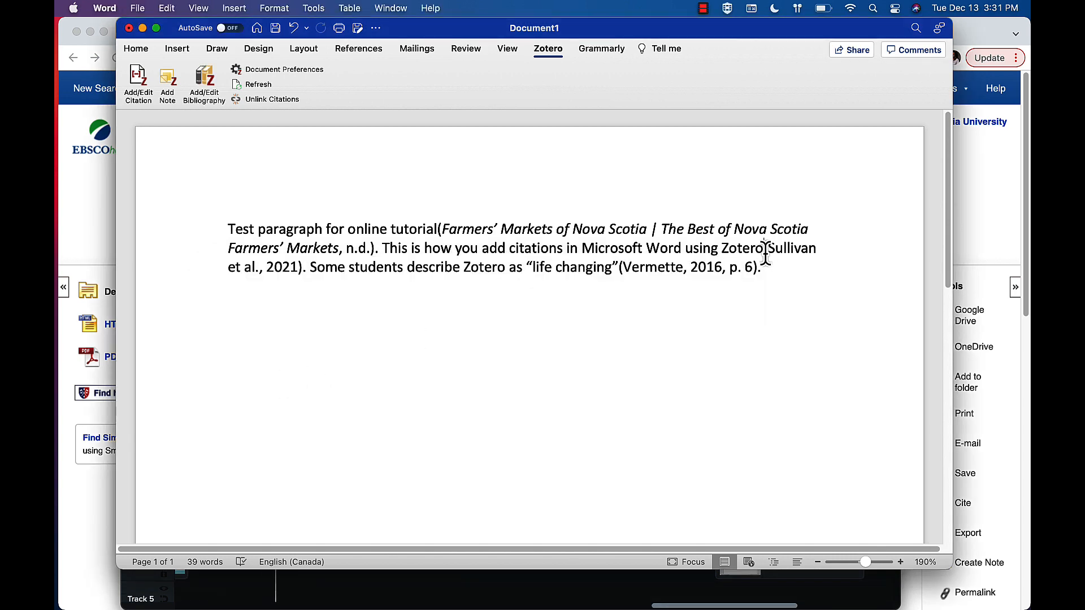
left_click(790, 297)
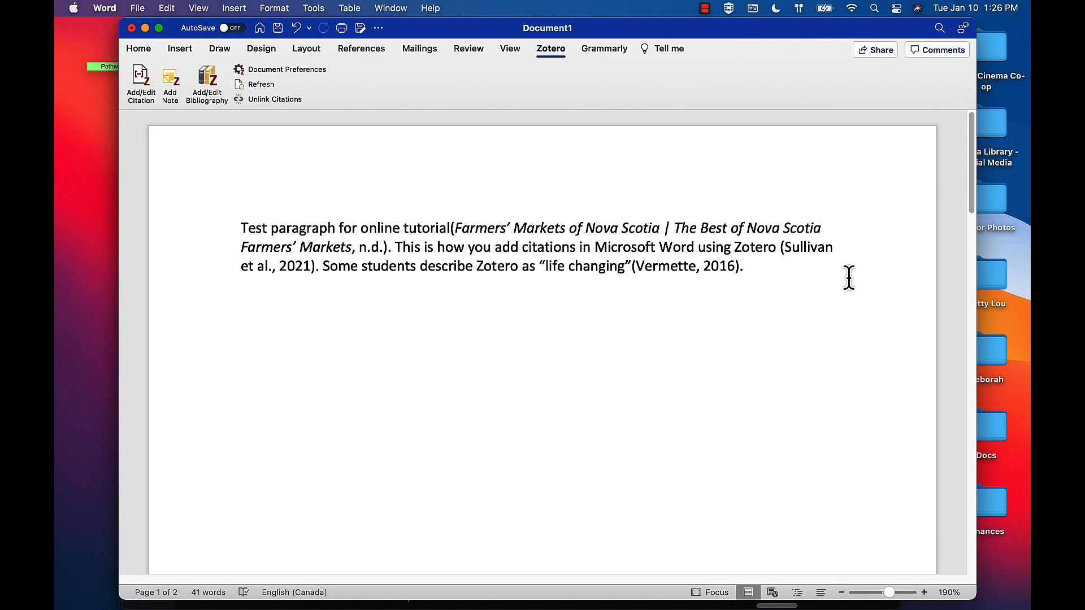
Step: Insert a Zotero bibliography on the document's second page and select all of its entries
scroll(848, 277, "down", 15)
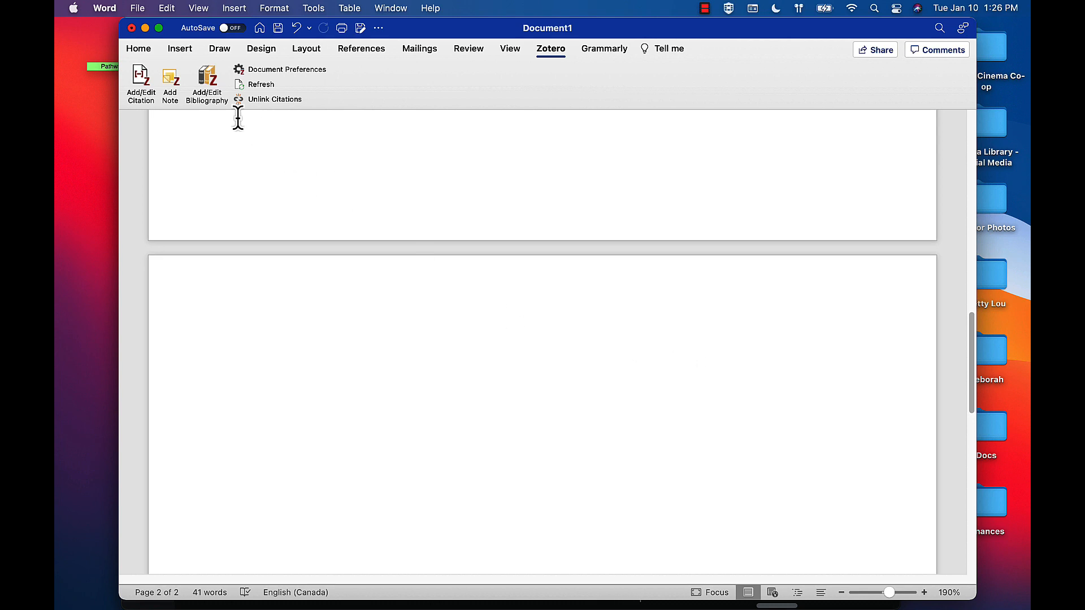
left_click(205, 75)
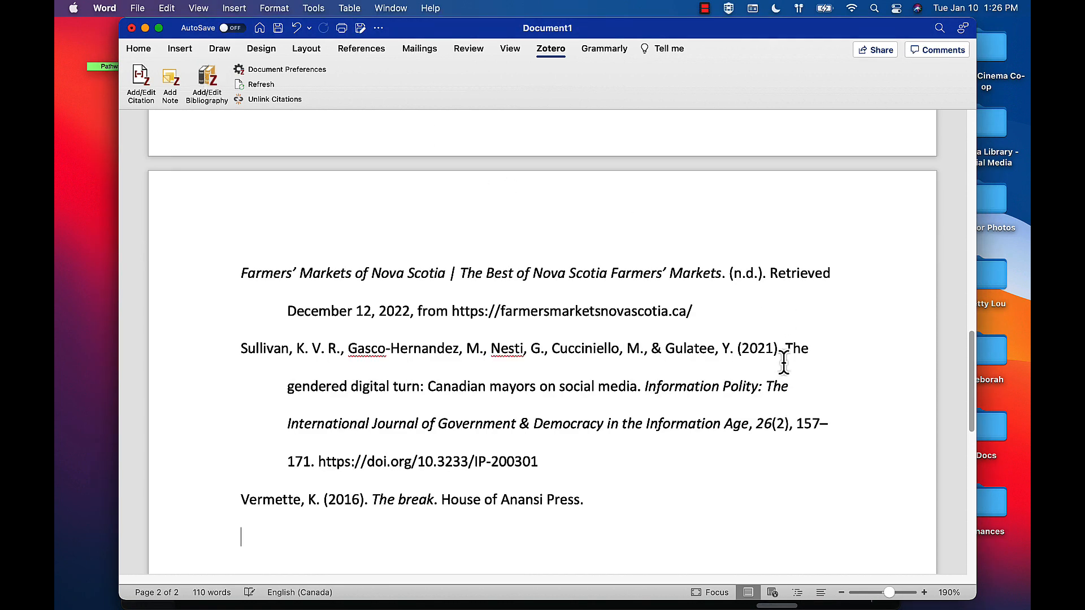
left_click_drag(715, 505, 856, 272)
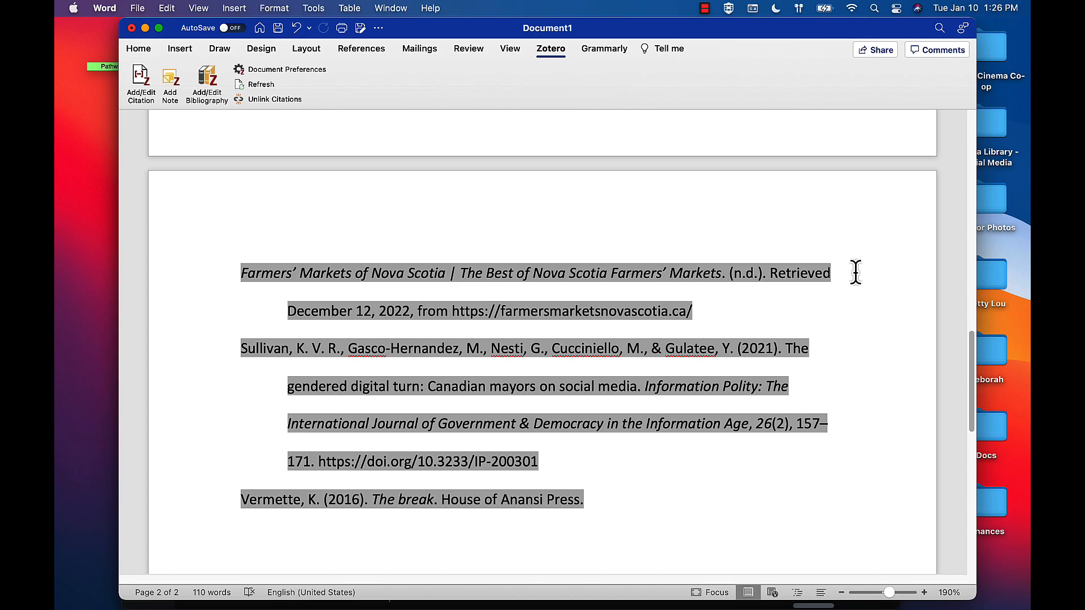